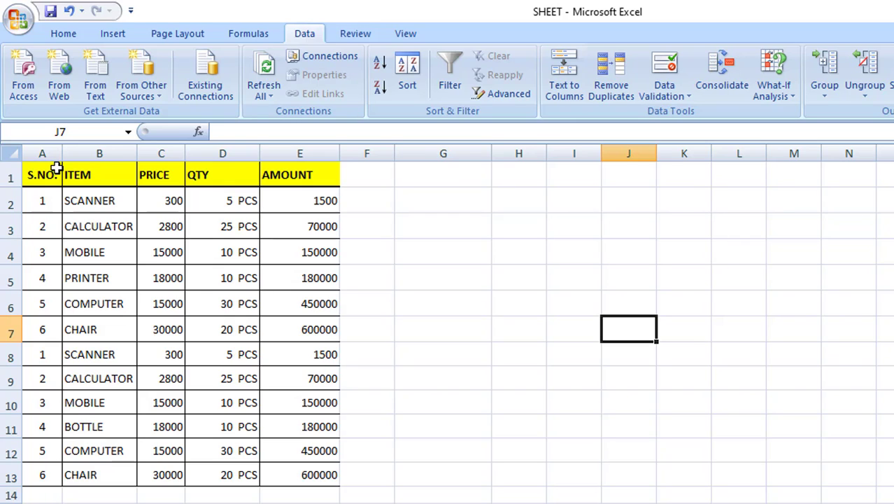
# Turn on filtering for the table and filter the ITEM column to BOTTLE only
pyautogui.click(4, 176)
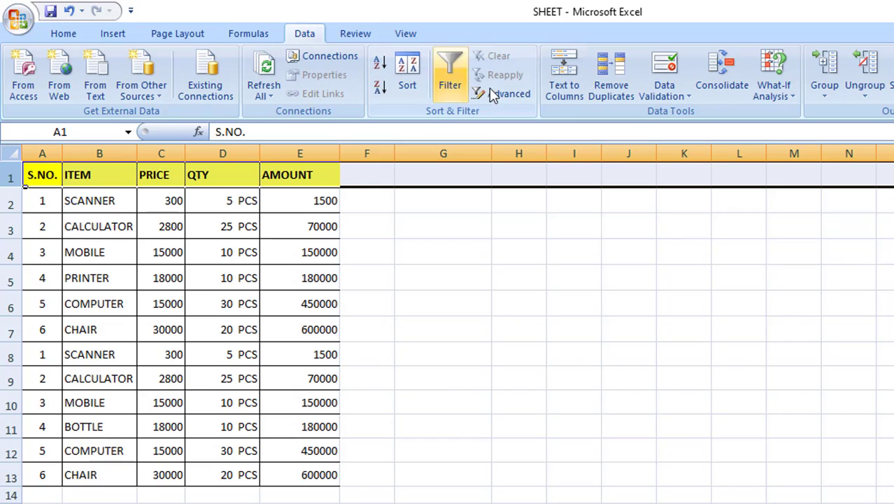
pyautogui.click(444, 66)
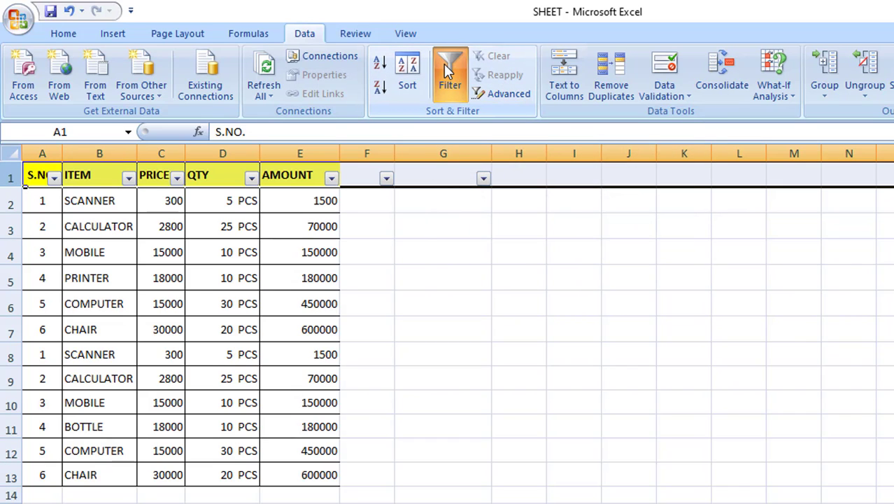
pyautogui.click(419, 240)
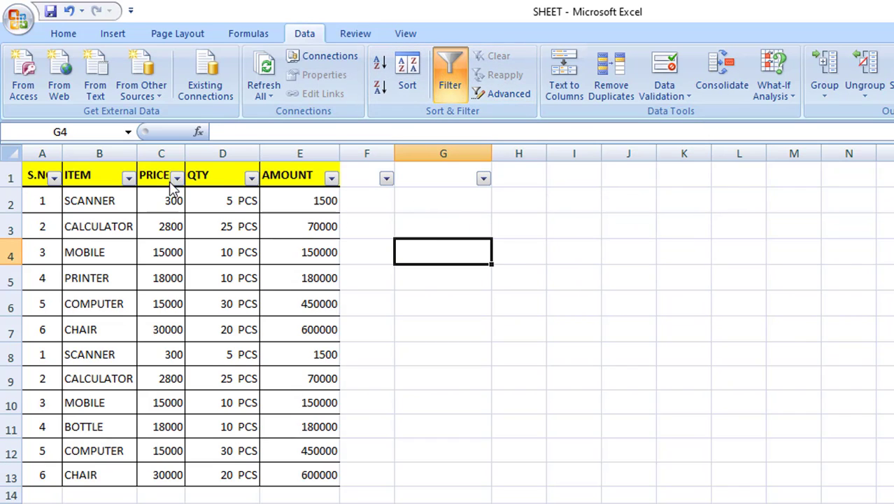
pyautogui.click(130, 179)
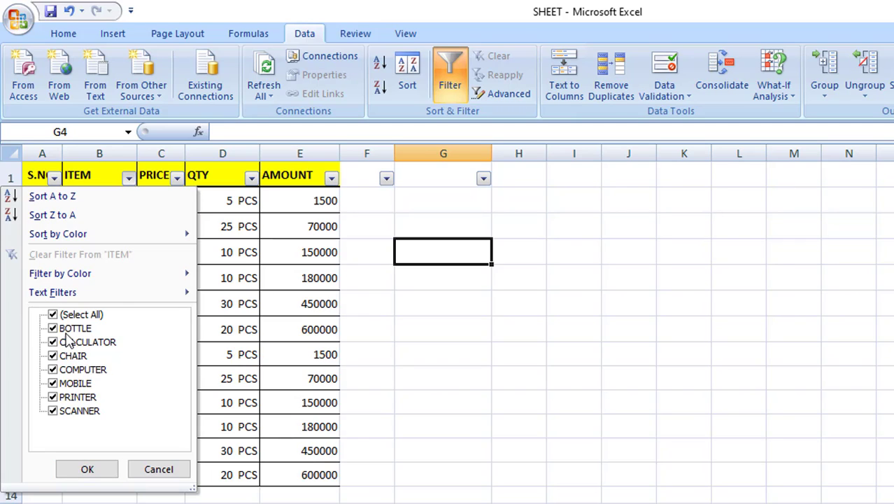
pyautogui.click(53, 314)
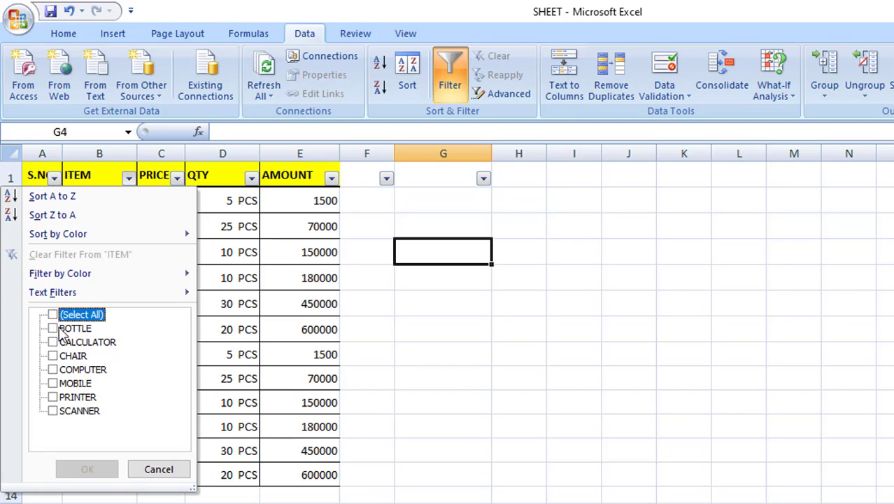
pyautogui.click(53, 328)
pyautogui.click(91, 470)
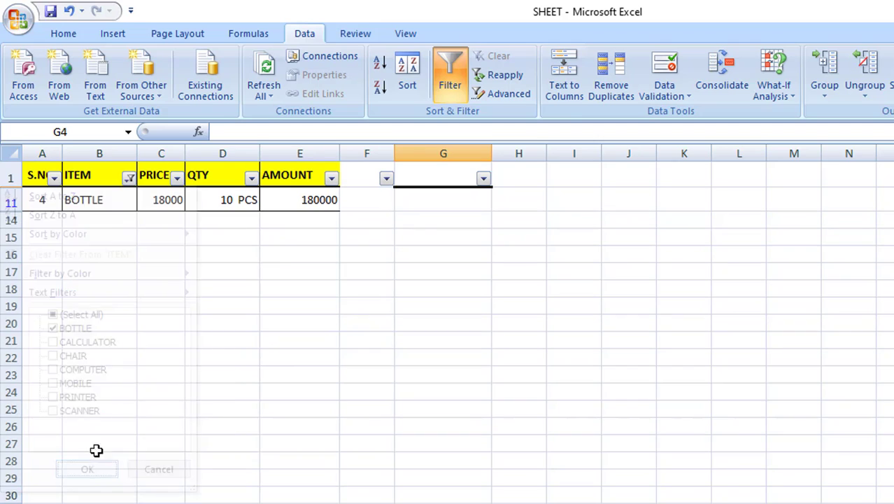
# Change the ITEM filter to show BOTTLE and CHAIR, then only the SCANNER rows
pyautogui.click(129, 179)
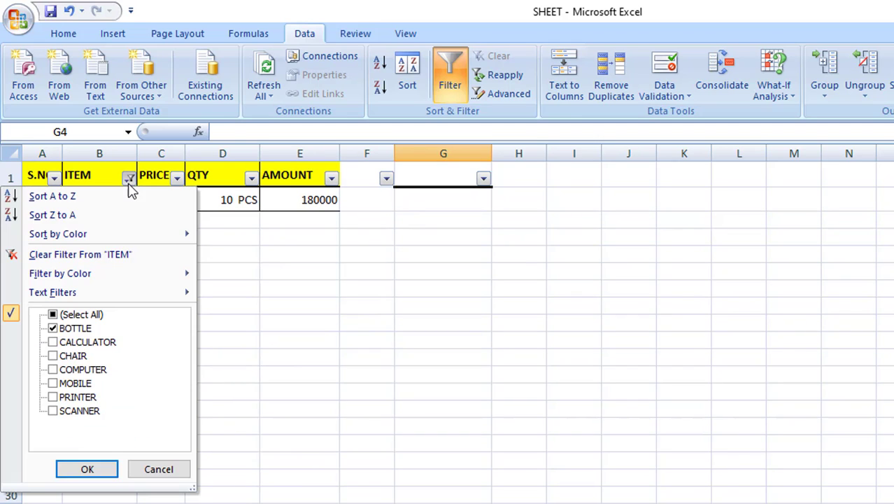
pyautogui.click(72, 357)
pyautogui.click(88, 468)
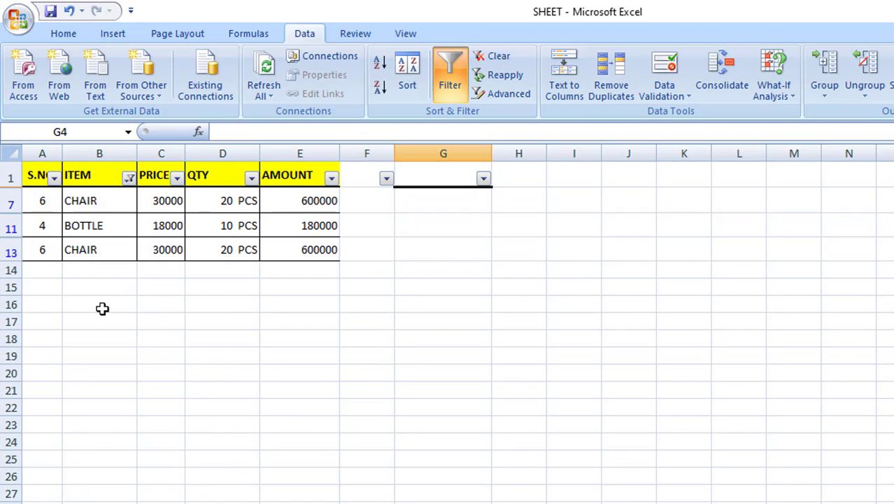
pyautogui.click(129, 179)
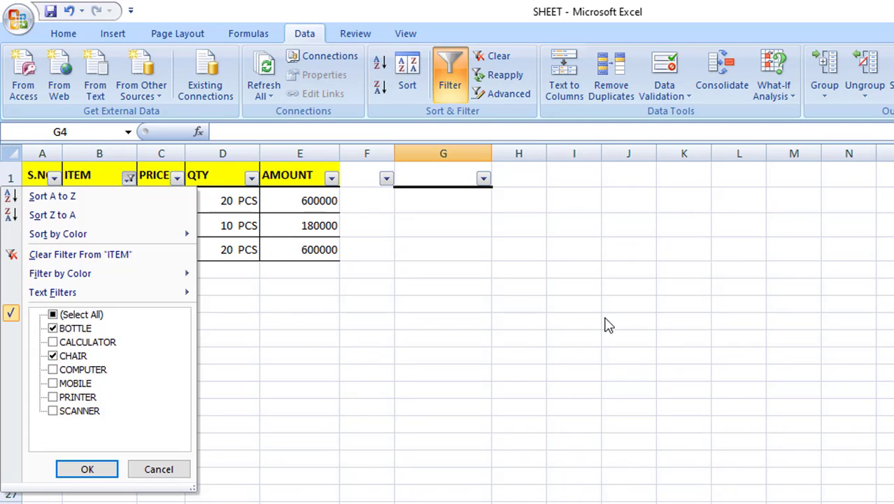
pyautogui.press('Escape')
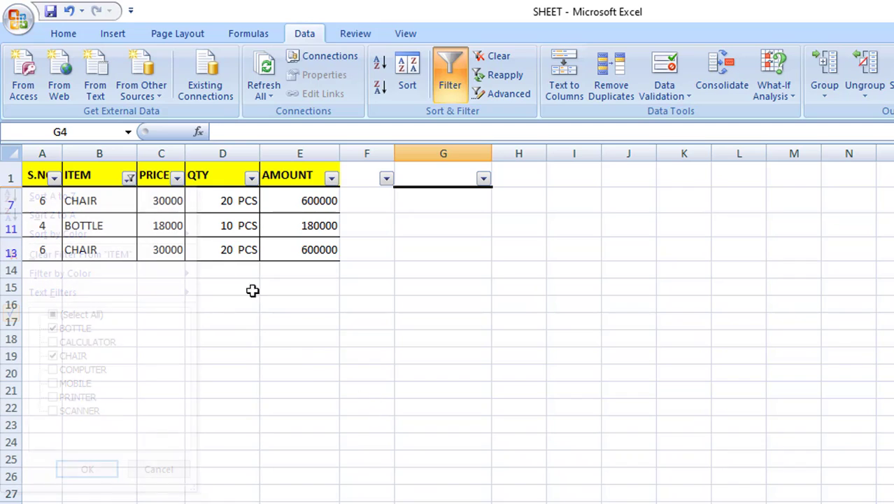
pyautogui.click(129, 179)
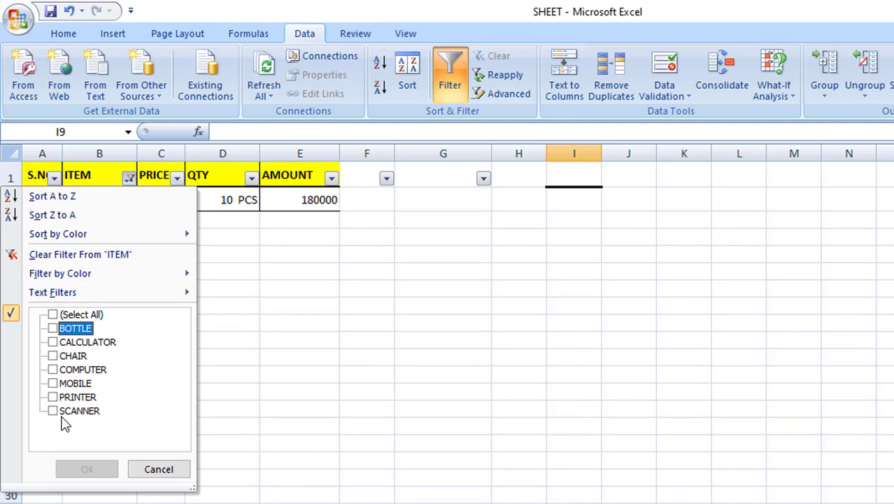
pyautogui.click(63, 412)
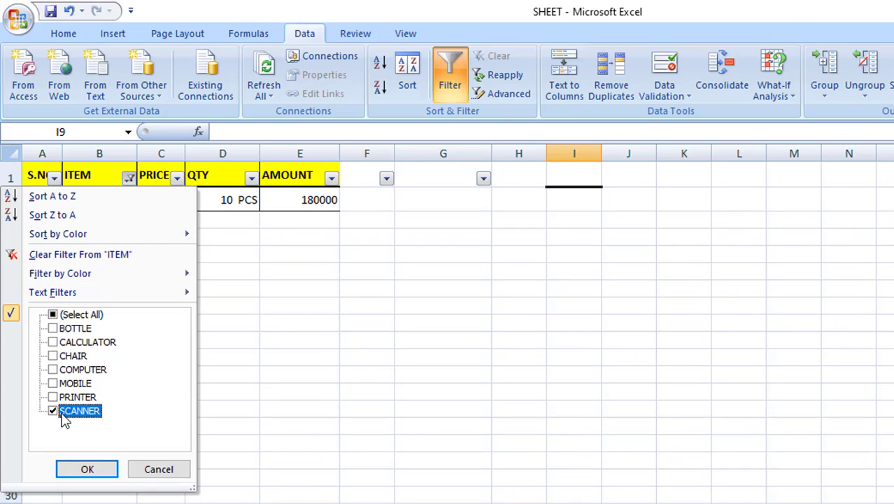
pyautogui.click(88, 469)
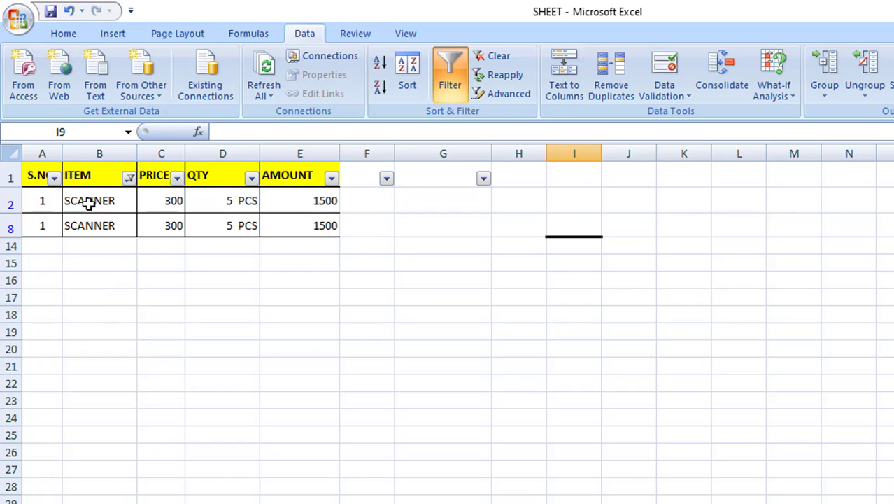
# Turn filtering off so all rows show, and review the item names in column B
pyautogui.click(6, 176)
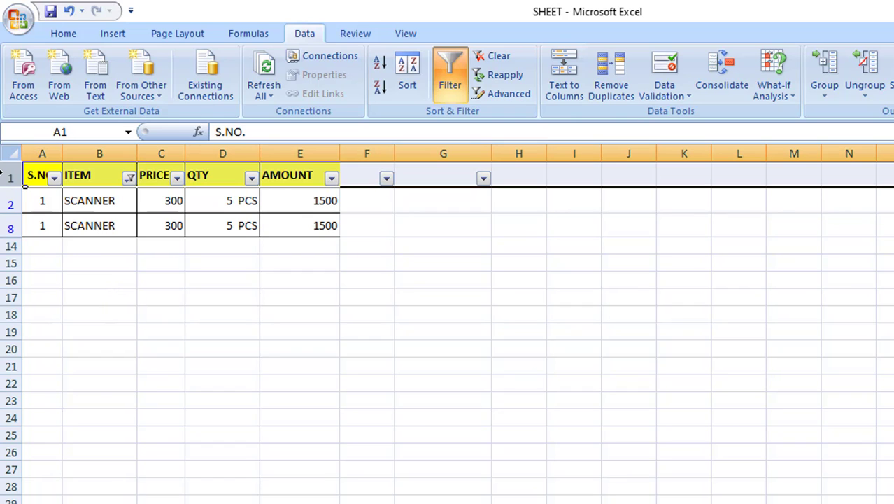
pyautogui.hotkey('ctrl', 'shift', 'l')
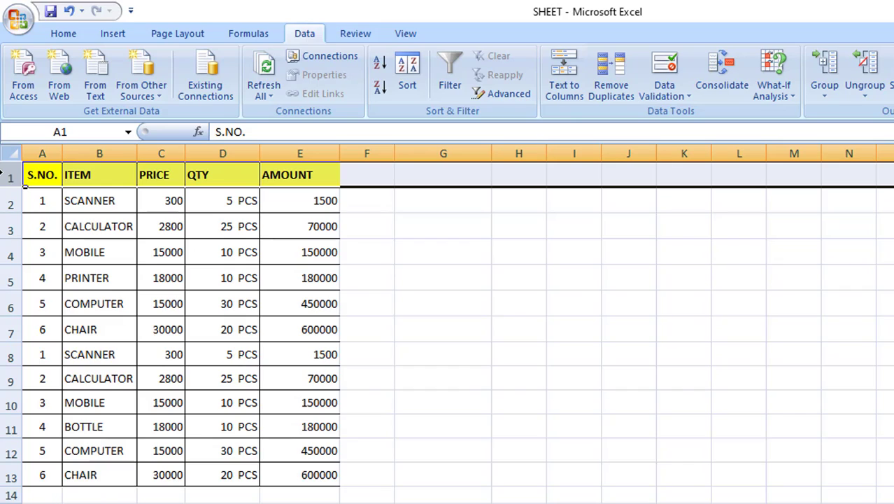
pyautogui.click(441, 260)
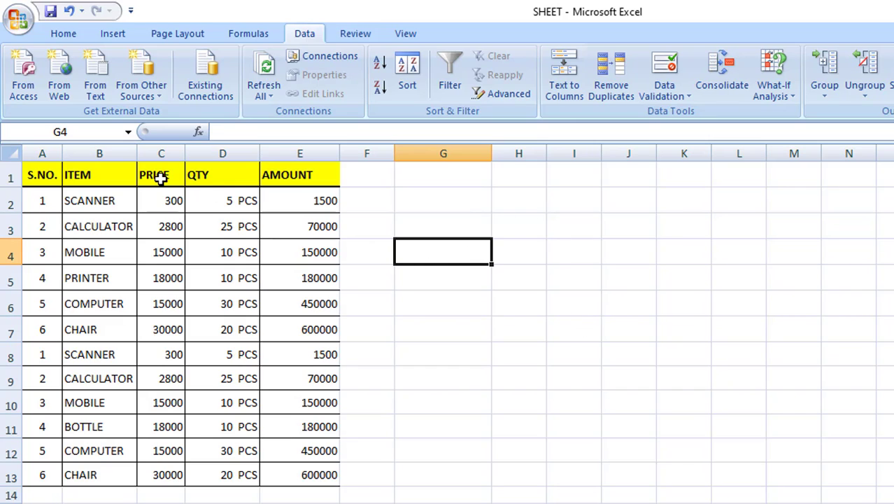
pyautogui.click(84, 203)
pyautogui.click(85, 227)
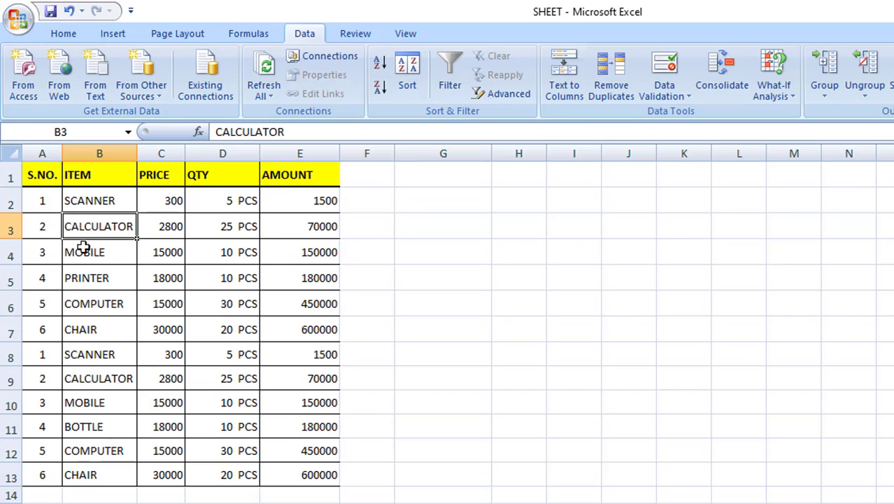
pyautogui.click(82, 254)
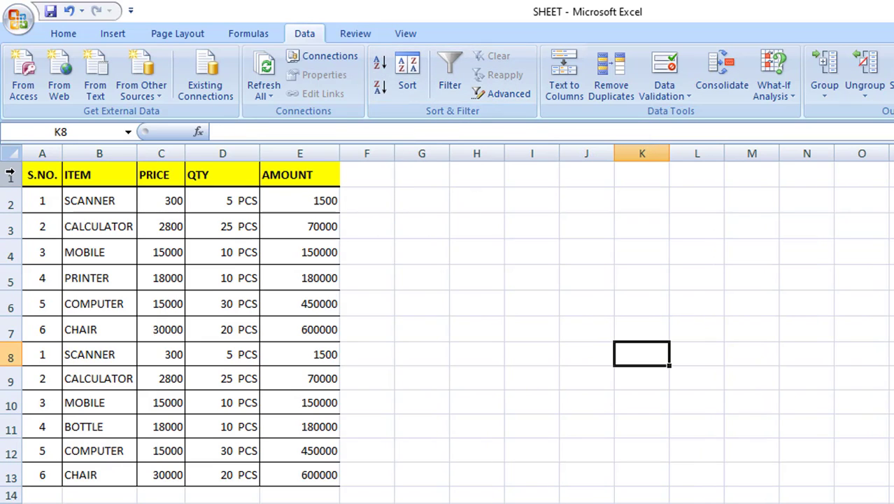
# Copy the header cells A1:E1 into G1:K1 as the criteria headings
pyautogui.click(10, 173)
pyautogui.click(33, 170)
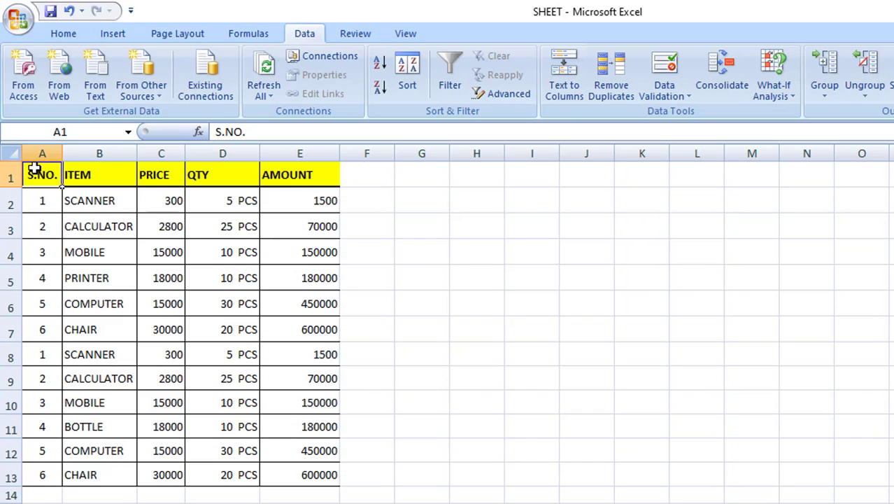
pyautogui.hotkey('shift', 'Right')
pyautogui.hotkey('shift', 'Right')
pyautogui.hotkey('shift', 'Right')
pyautogui.hotkey('shift', 'Right')
pyautogui.hotkey('shift', 'Right')
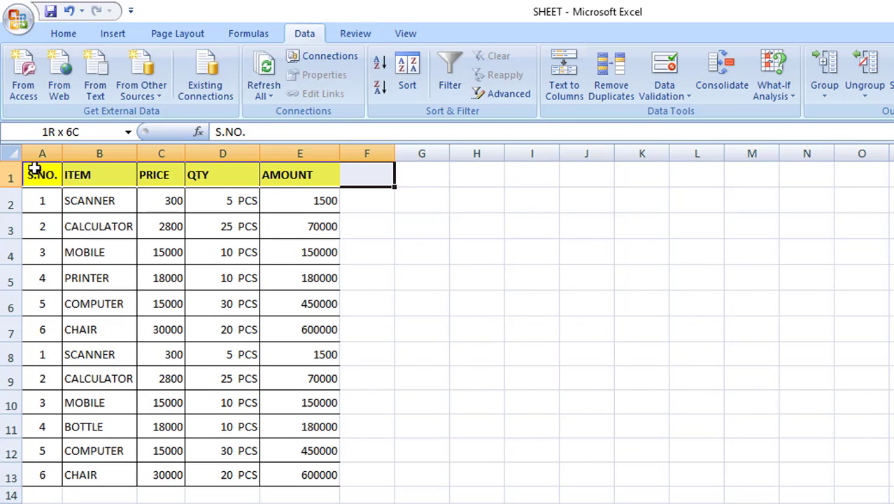
pyautogui.hotkey('shift', 'Right')
pyautogui.hotkey('shift', 'Left')
pyautogui.hotkey('shift', 'Left')
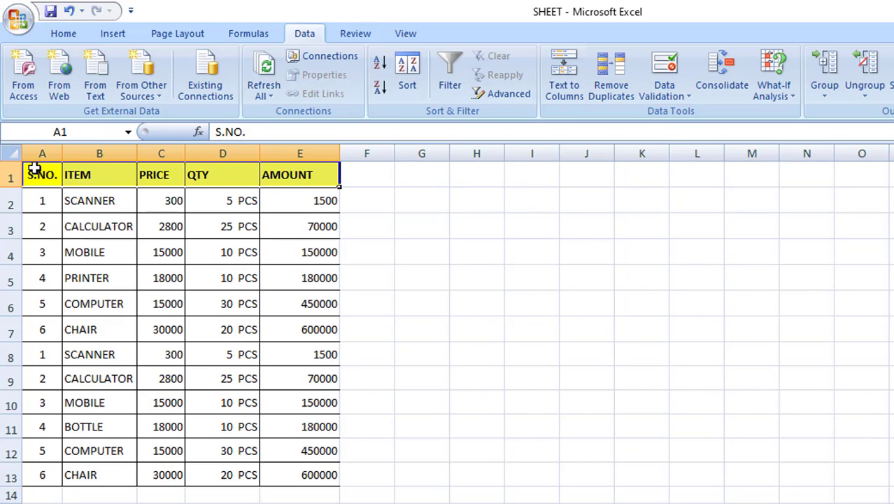
pyautogui.hotkey('ctrl', 'c')
pyautogui.press('Right')
pyautogui.press('Right')
pyautogui.press('Right')
pyautogui.press('Right')
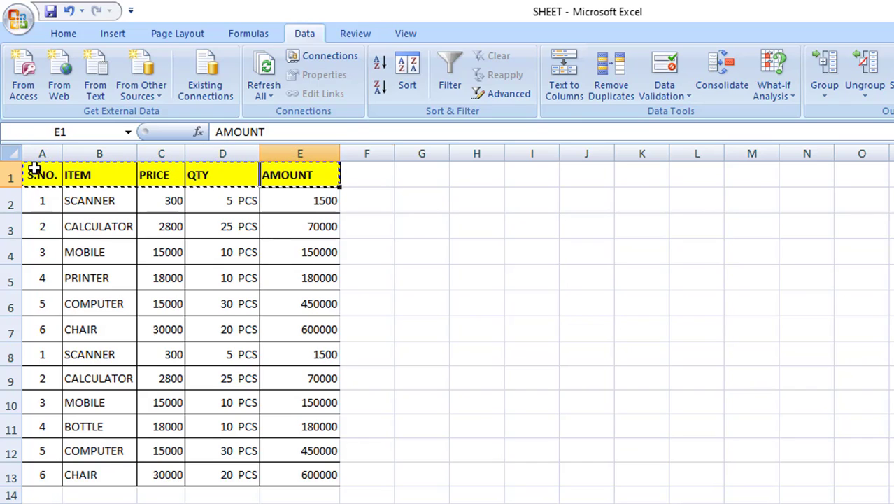
pyautogui.press('Right')
pyautogui.press('Right')
pyautogui.hotkey('ctrl', 'v')
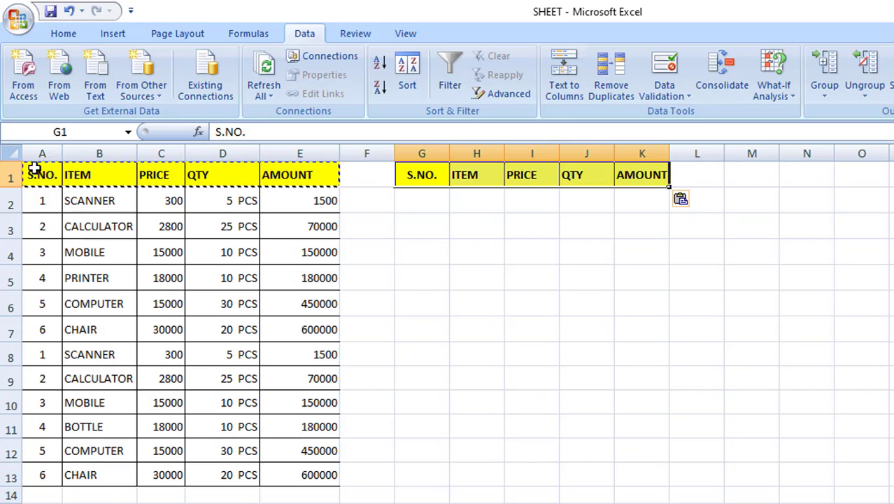
pyautogui.press('Escape')
# Paste SCANNER from B2 into H2 under the ITEM criteria heading
pyautogui.click(89, 203)
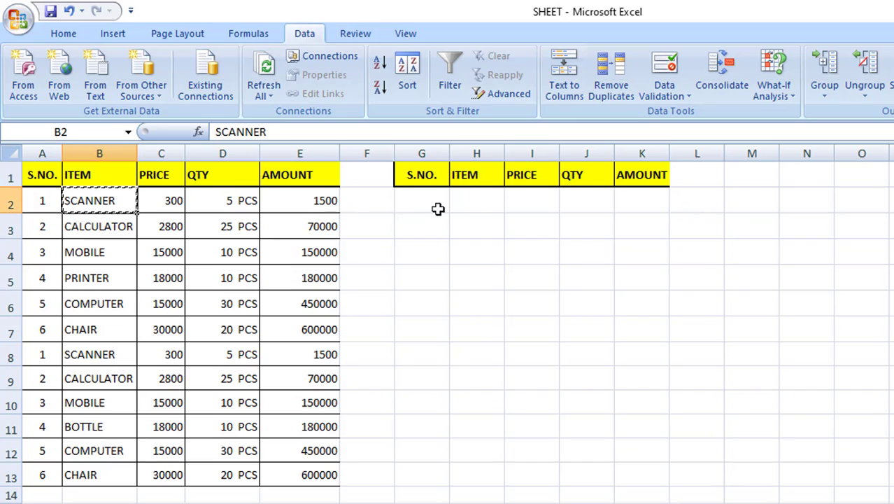
pyautogui.click(477, 200)
pyautogui.hotkey('ctrl', 'v')
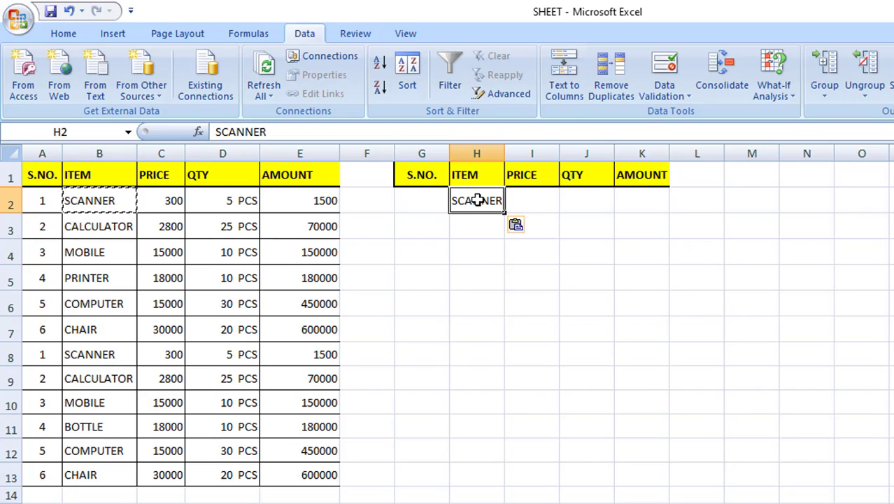
pyautogui.click(600, 340)
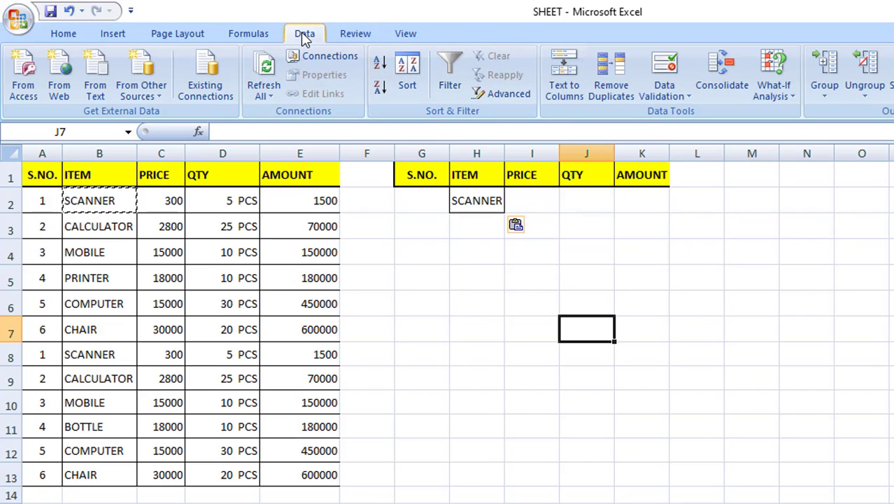
# In Advanced Filter, choose Copy to another location, list range A1:E13, criteria range G1:K2
pyautogui.click(508, 98)
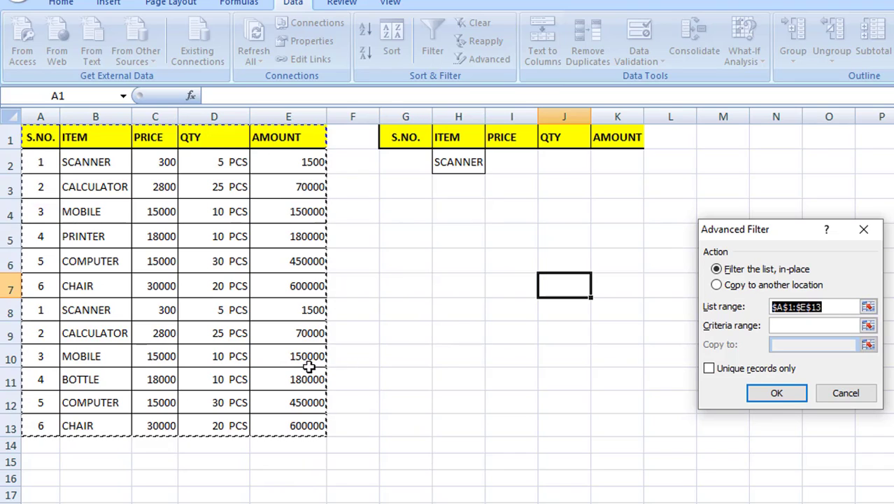
pyautogui.click(832, 307)
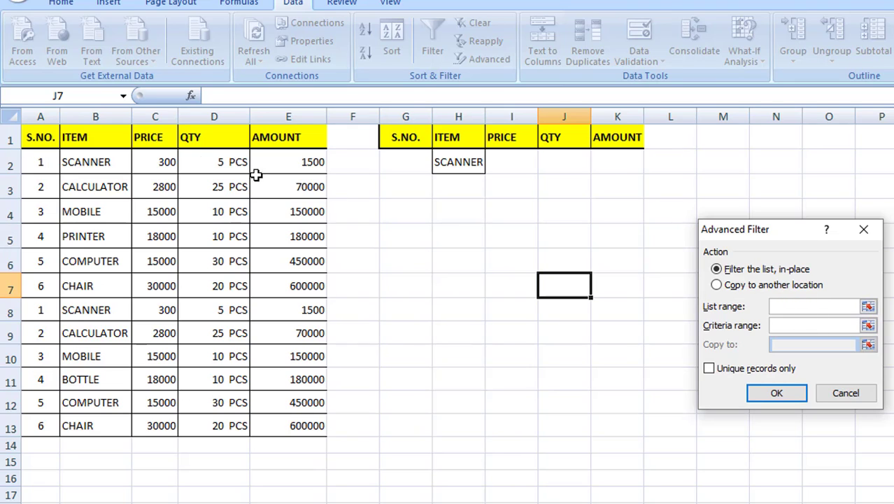
pyautogui.moveTo(36, 140)
pyautogui.mouseDown()
pyautogui.moveTo(156, 219)
pyautogui.moveTo(294, 419)
pyautogui.mouseUp()
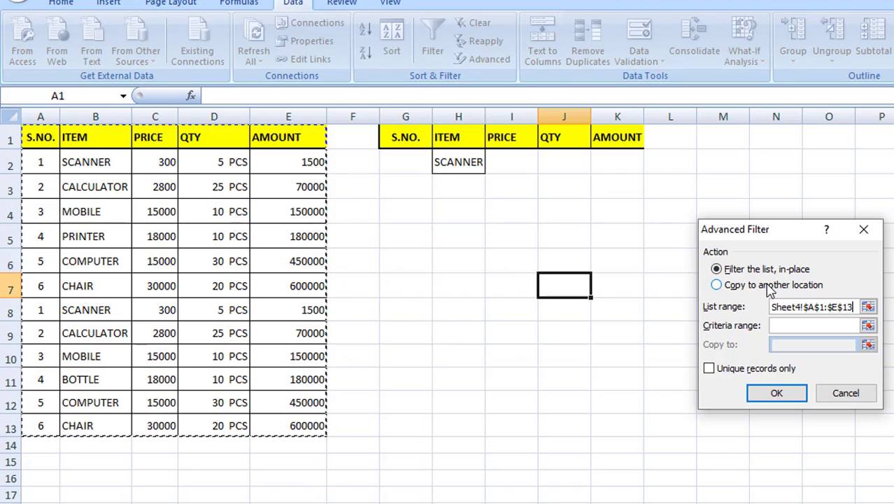
pyautogui.click(717, 287)
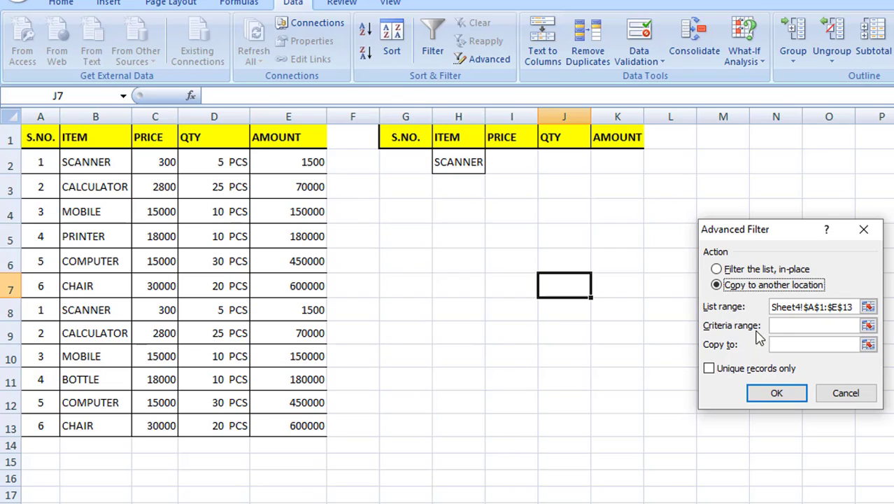
pyautogui.click(781, 324)
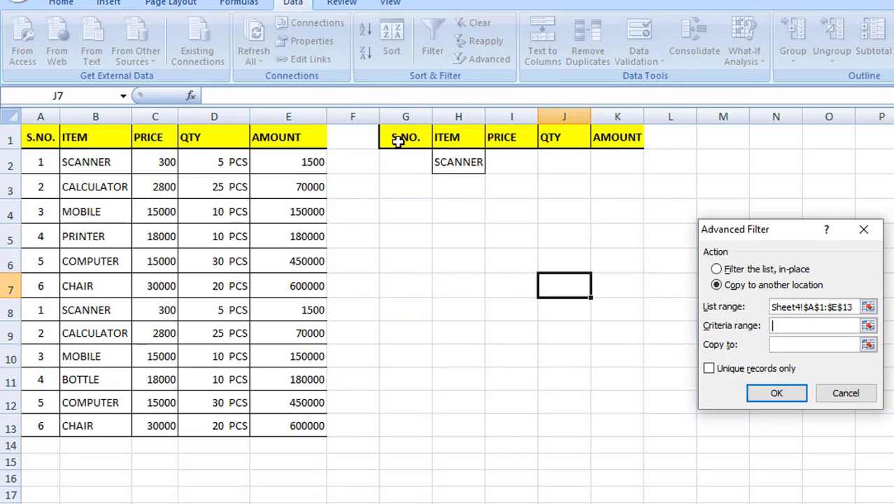
pyautogui.moveTo(396, 141); pyautogui.dragTo(608, 170)
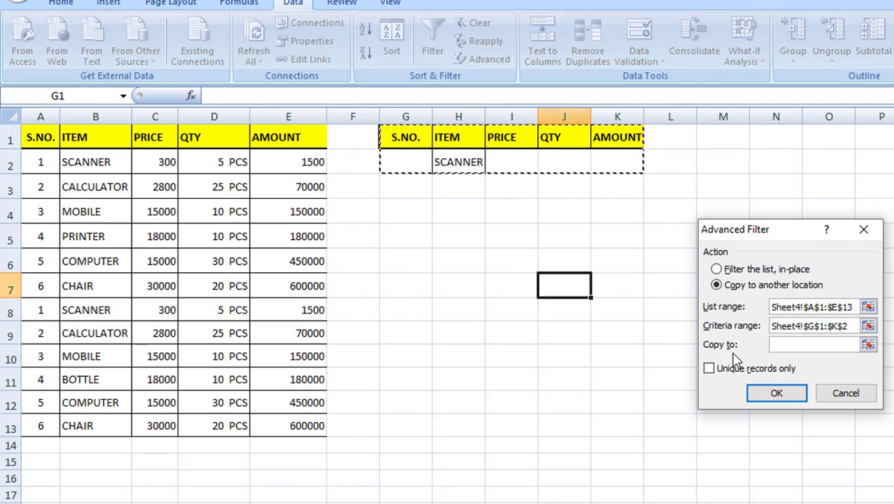
# Set the copy destination to M1 and run the filter to extract the SCANNER rows
pyautogui.click(776, 345)
pyautogui.click(719, 142)
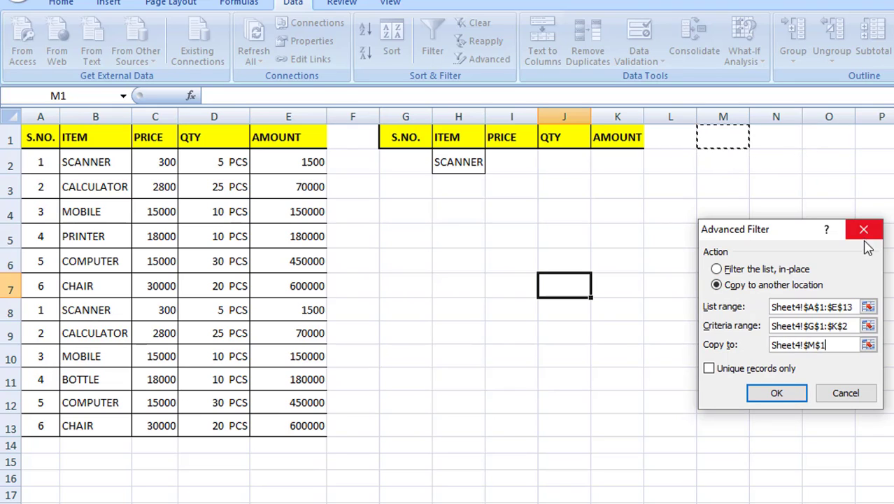
pyautogui.click(407, 209)
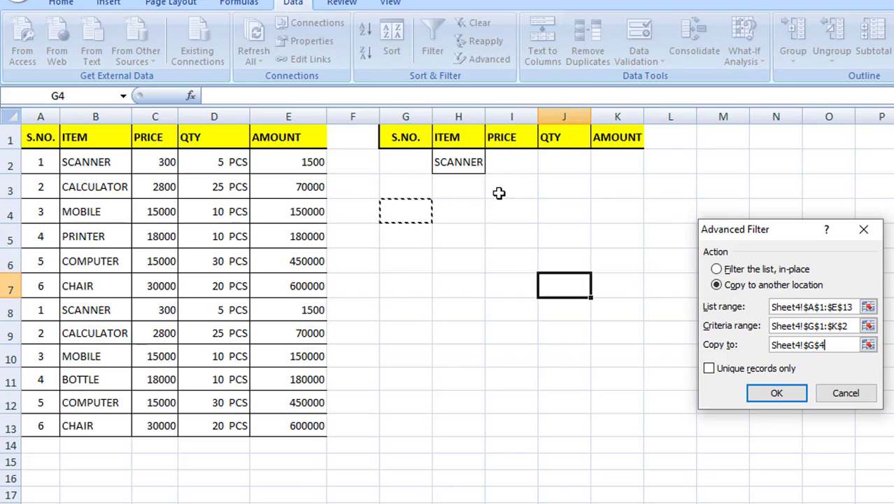
pyautogui.click(712, 141)
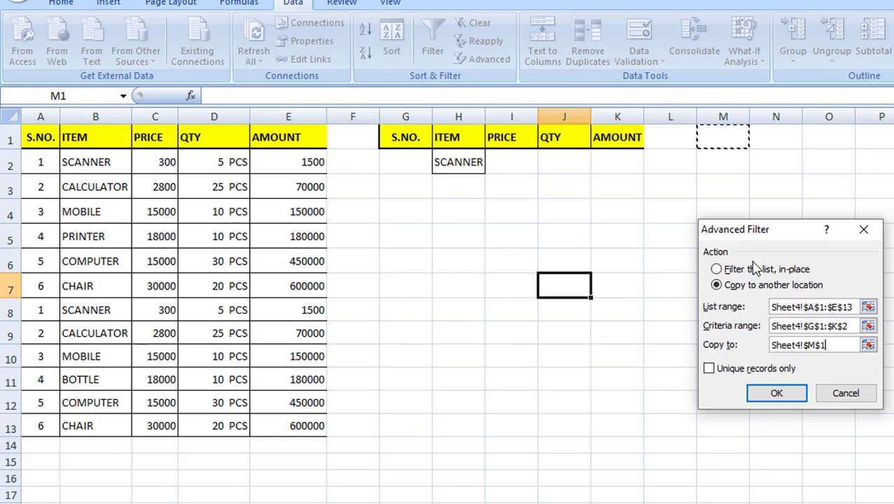
pyautogui.click(803, 397)
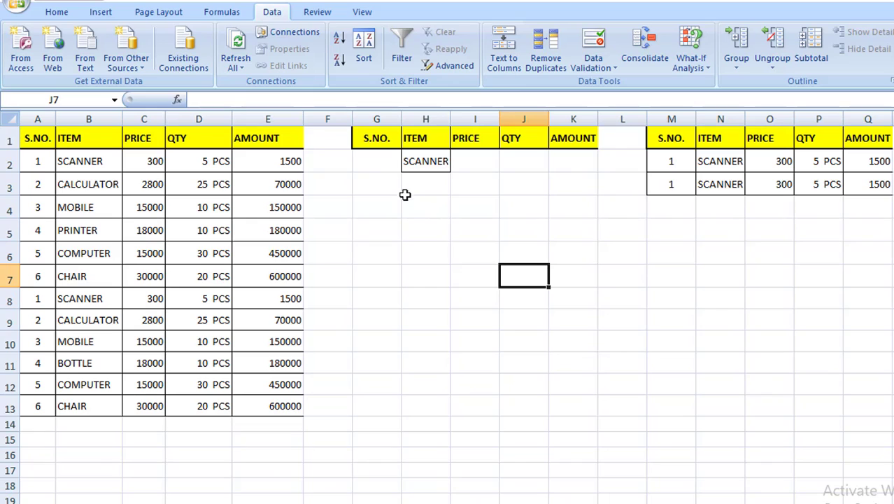
pyautogui.click(412, 166)
# Replace the H2 criterion with CALCULATOR copied from B3, then reopen Advanced Filter
pyautogui.click(86, 186)
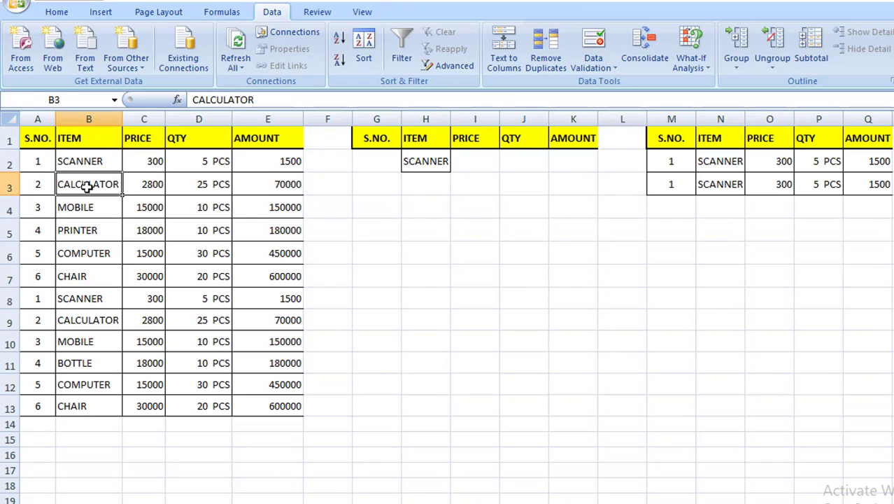
pyautogui.hotkey('ctrl', 'c')
pyautogui.click(427, 163)
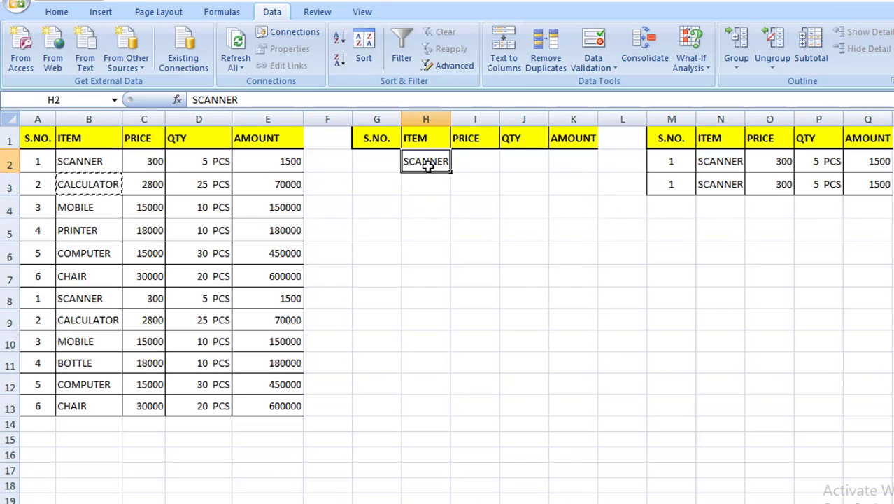
pyautogui.hotkey('ctrl', 'v')
pyautogui.click(475, 253)
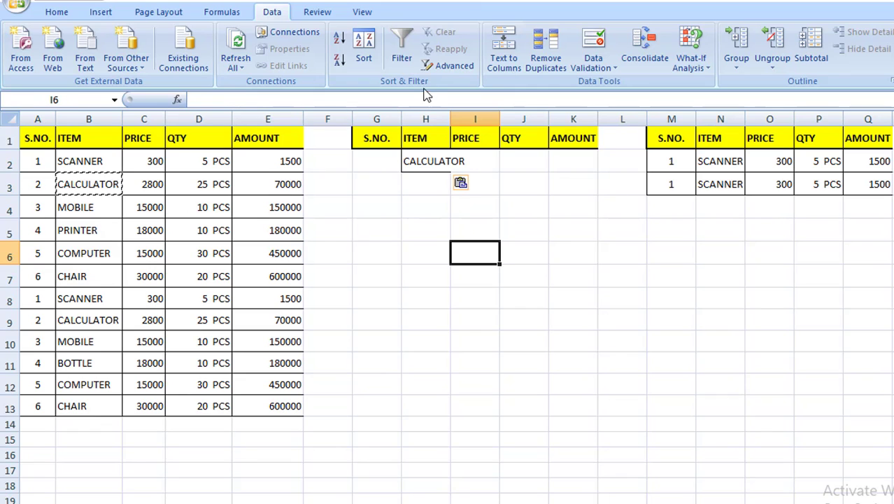
pyautogui.click(435, 68)
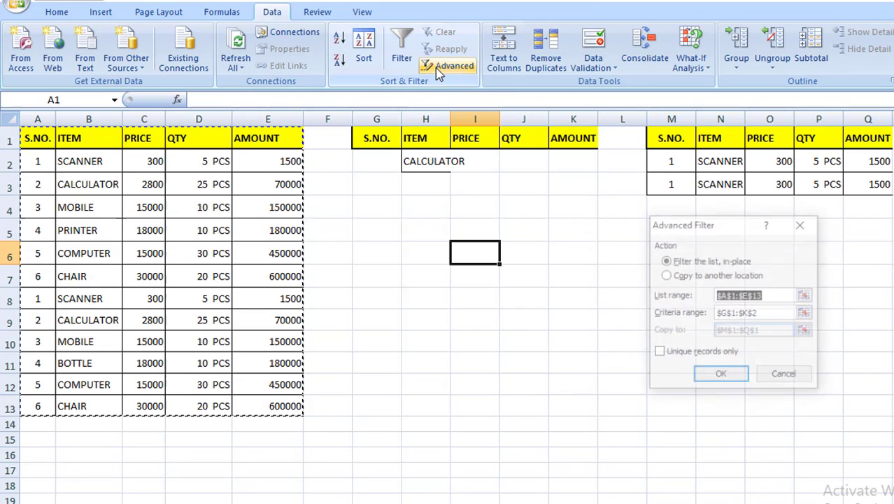
# Run Advanced Filter with criteria G1:K2, copying the CALCULATOR rows to M5
pyautogui.click(666, 275)
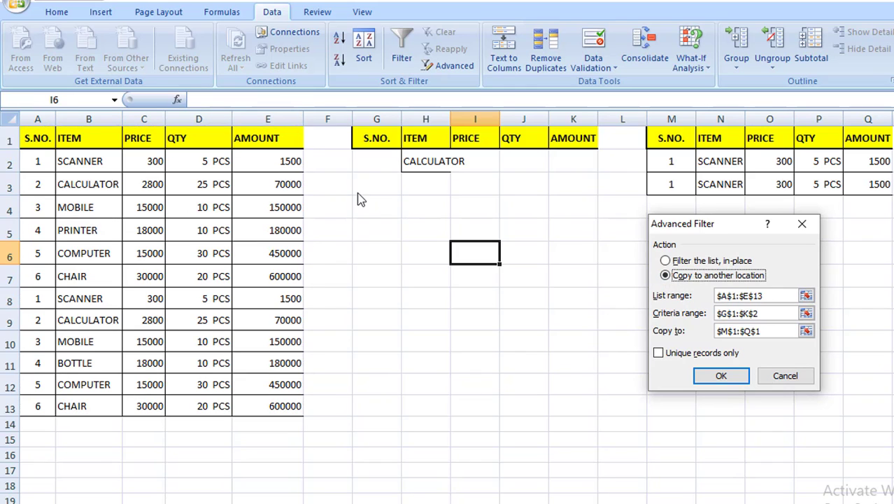
pyautogui.click(772, 295)
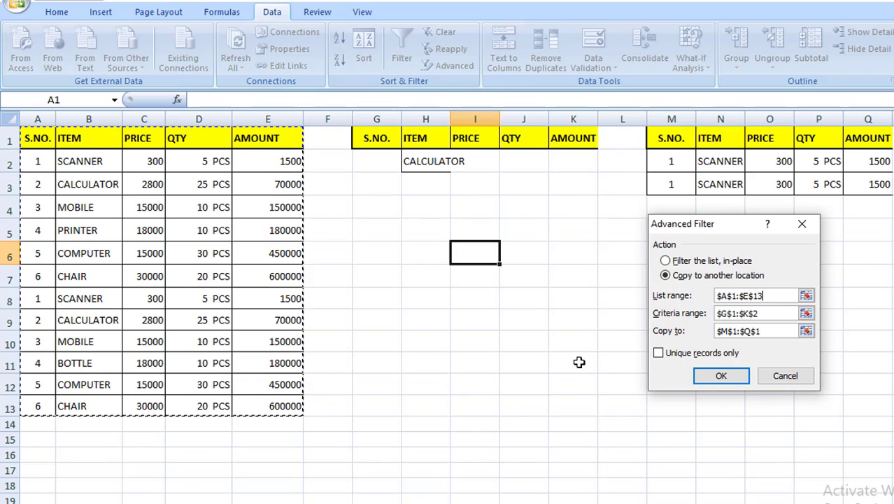
pyautogui.click(765, 313)
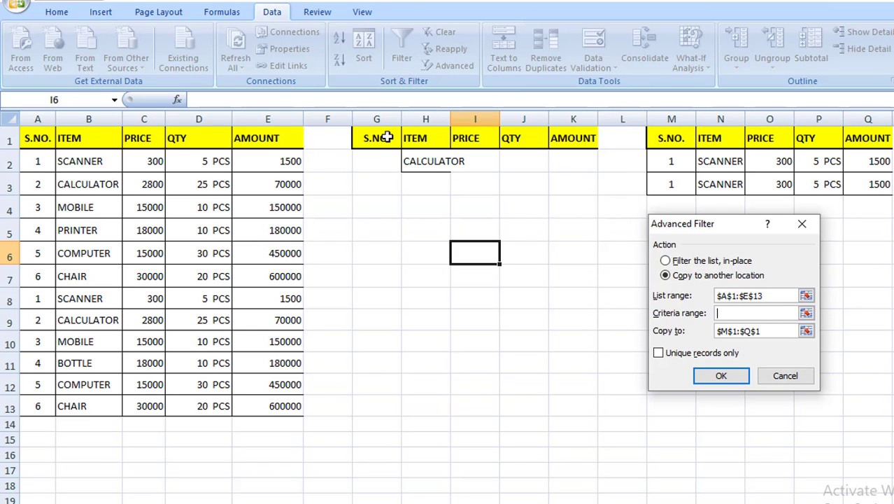
pyautogui.moveTo(386, 138); pyautogui.dragTo(521, 160)
pyautogui.press('Return')
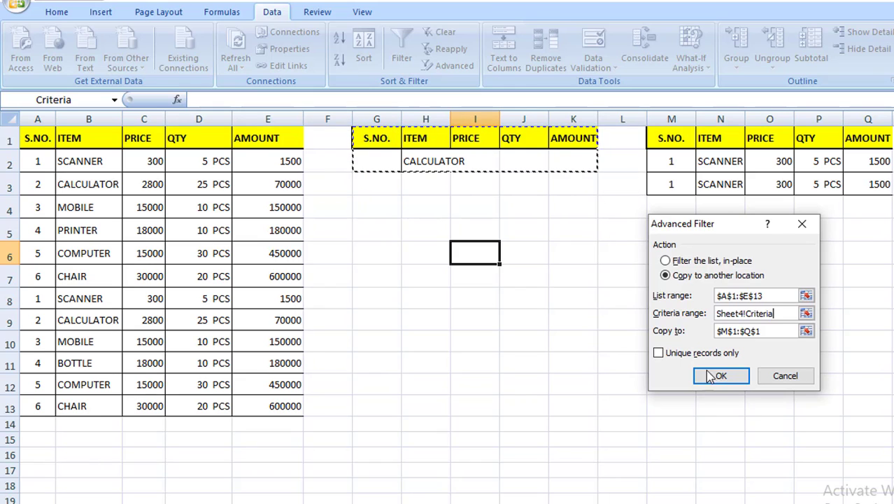
pyautogui.click(773, 332)
pyautogui.click(772, 332)
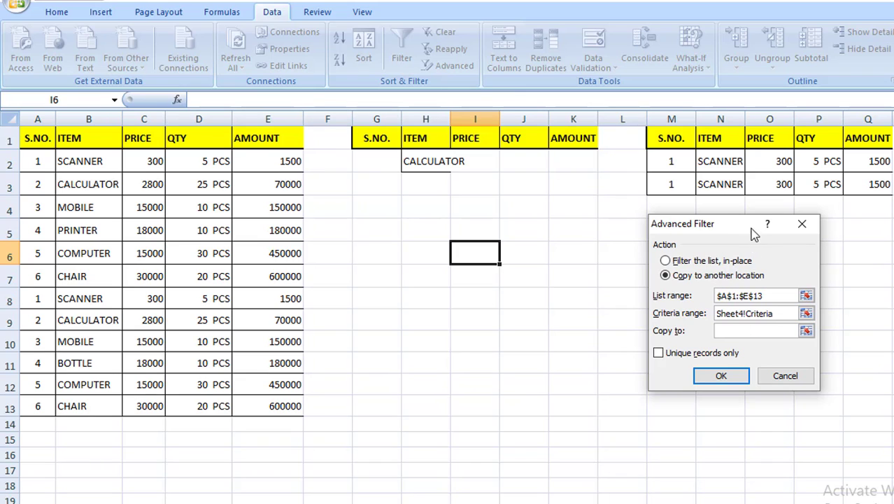
pyautogui.moveTo(720, 222); pyautogui.dragTo(633, 280)
pyautogui.click(668, 236)
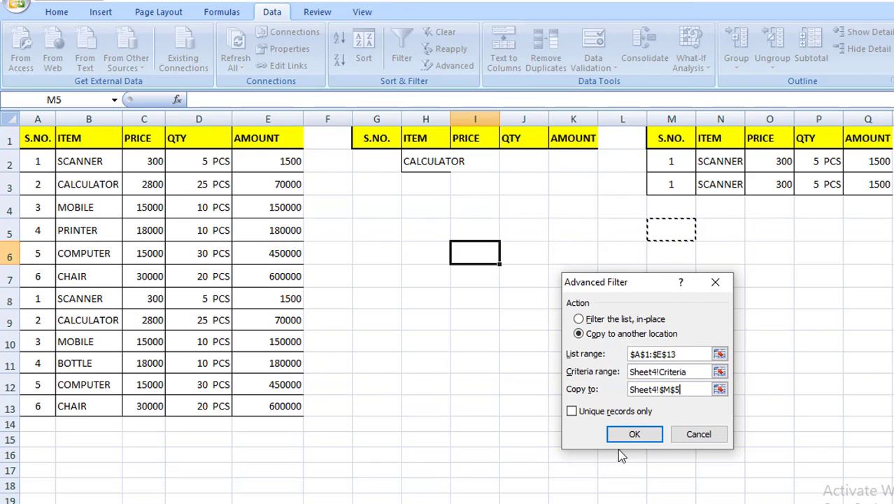
pyautogui.click(633, 435)
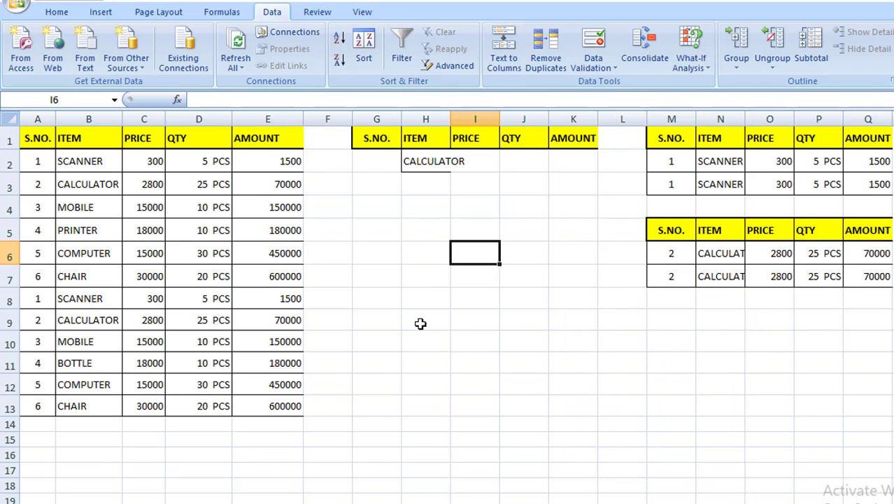
# Copy MOBILE from B4 into criteria cell H2 and reopen Advanced Filter
pyautogui.click(433, 162)
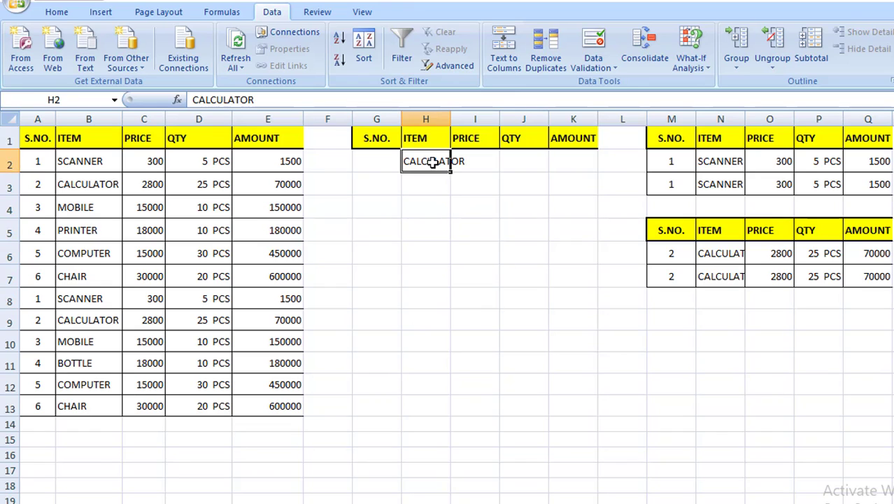
pyautogui.click(70, 213)
pyautogui.hotkey('ctrl', 'c')
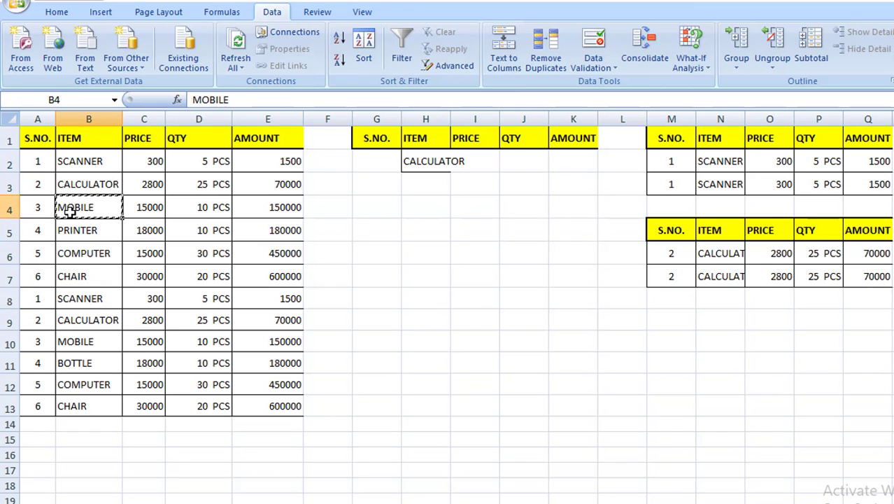
pyautogui.click(448, 161)
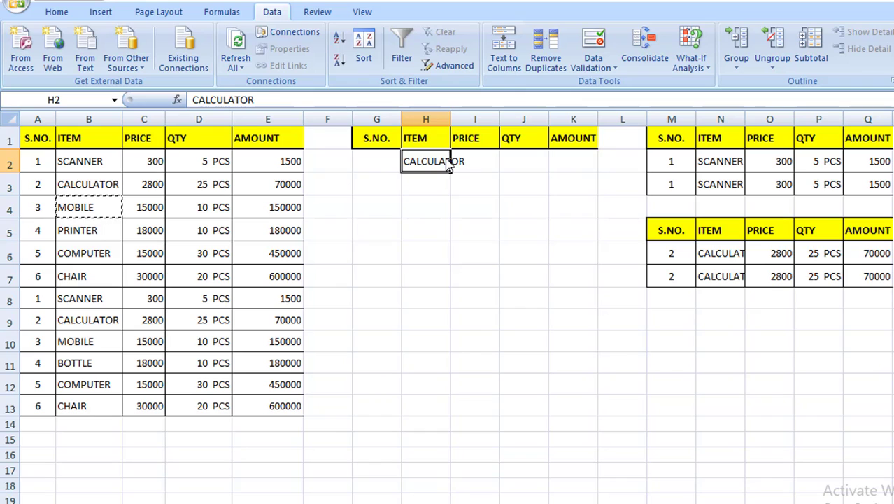
pyautogui.hotkey('ctrl', 'v')
pyautogui.click(509, 277)
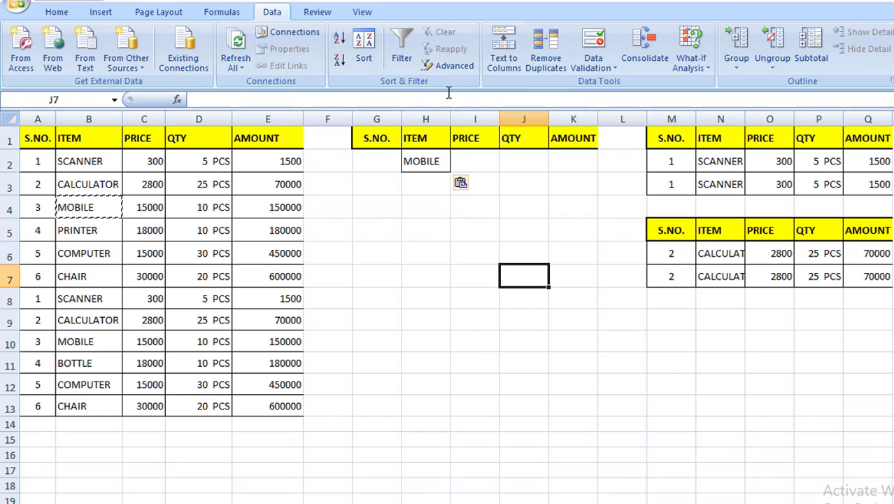
pyautogui.click(444, 66)
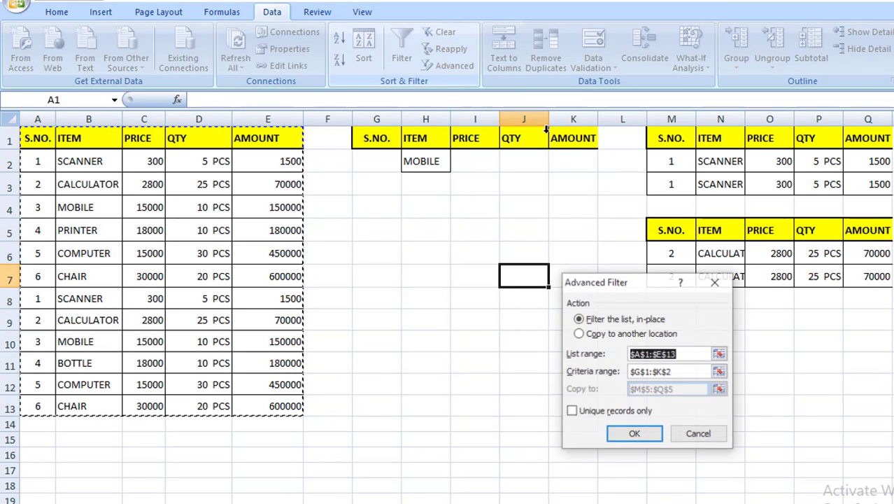
# Run Advanced Filter with criteria G1:K2, copying the MOBILE records to M9
pyautogui.click(578, 333)
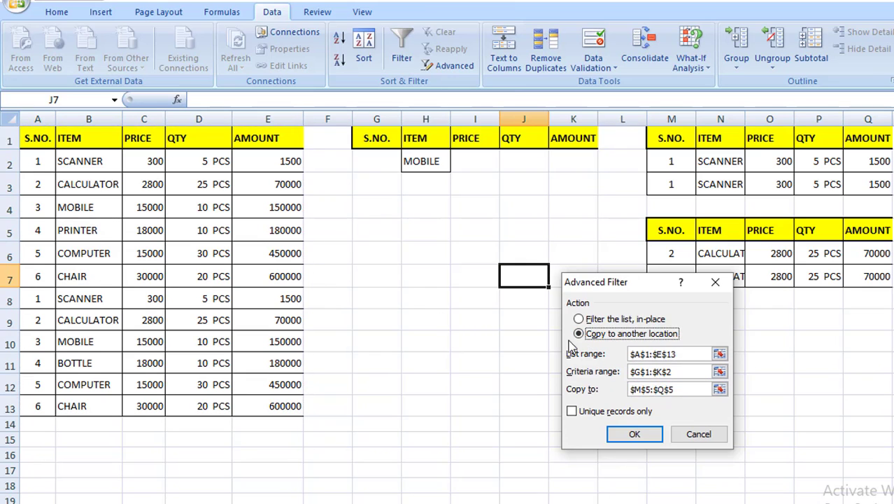
pyautogui.click(682, 354)
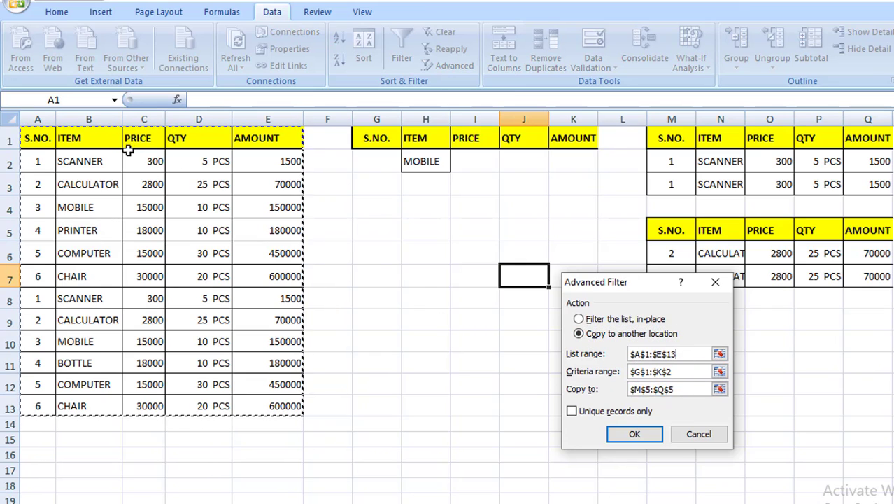
pyautogui.click(675, 373)
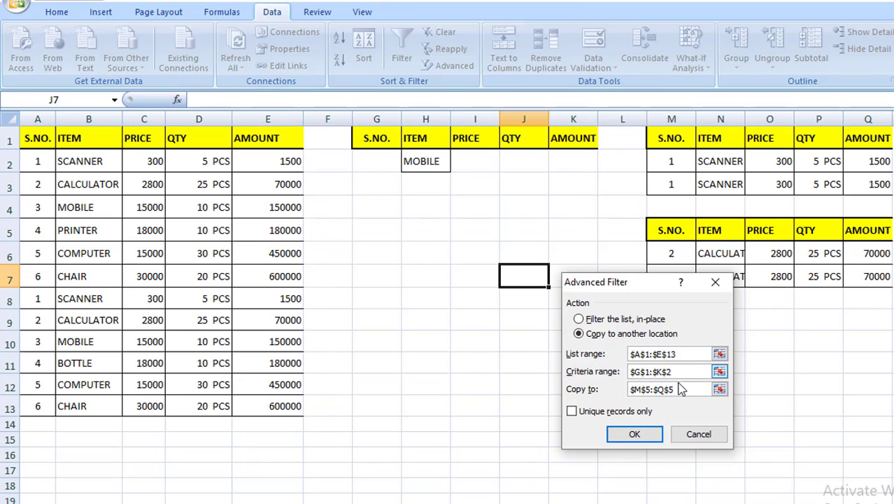
pyautogui.doubleClick(645, 374)
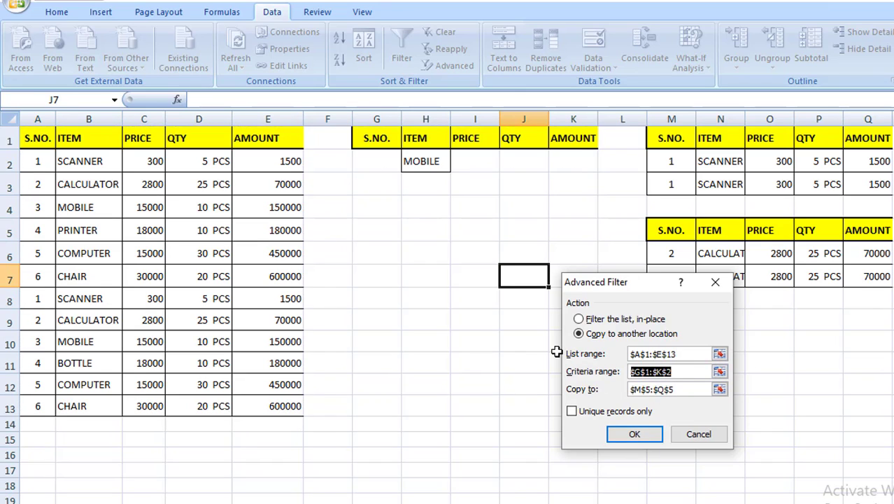
pyautogui.press('BackSpace')
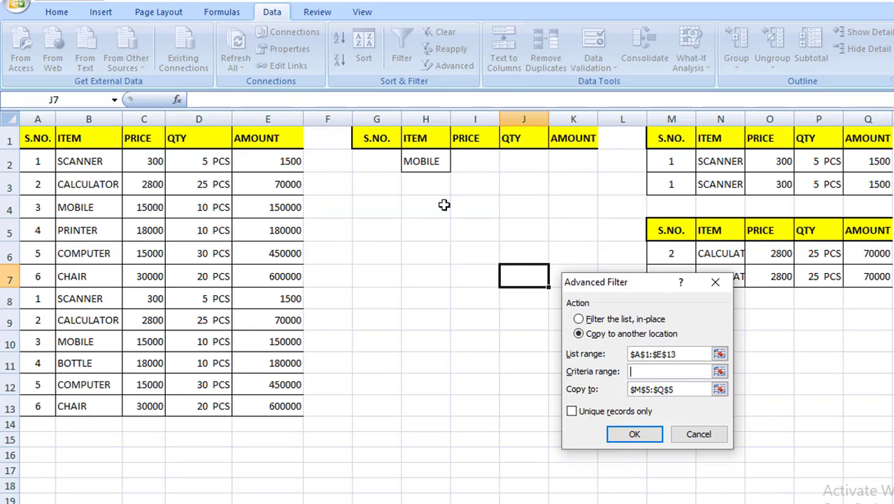
pyautogui.moveTo(377, 140); pyautogui.dragTo(575, 167)
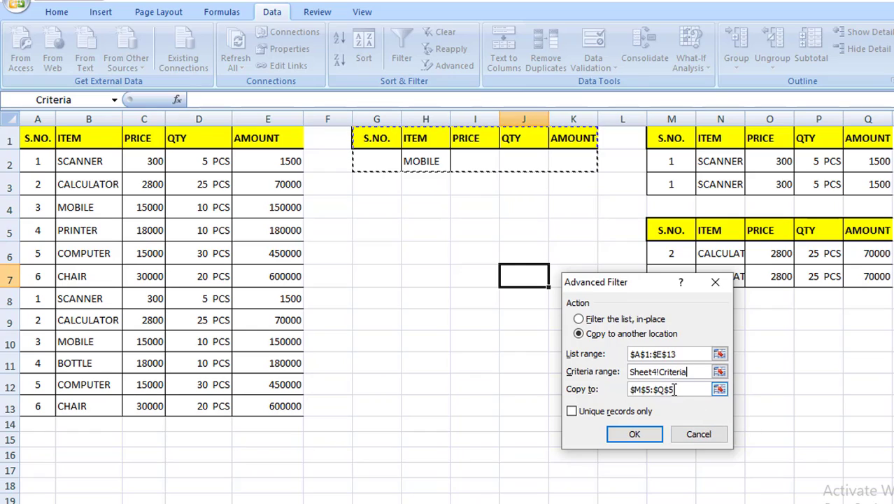
pyautogui.click(674, 389)
pyautogui.press('BackSpace')
pyautogui.press('BackSpace')
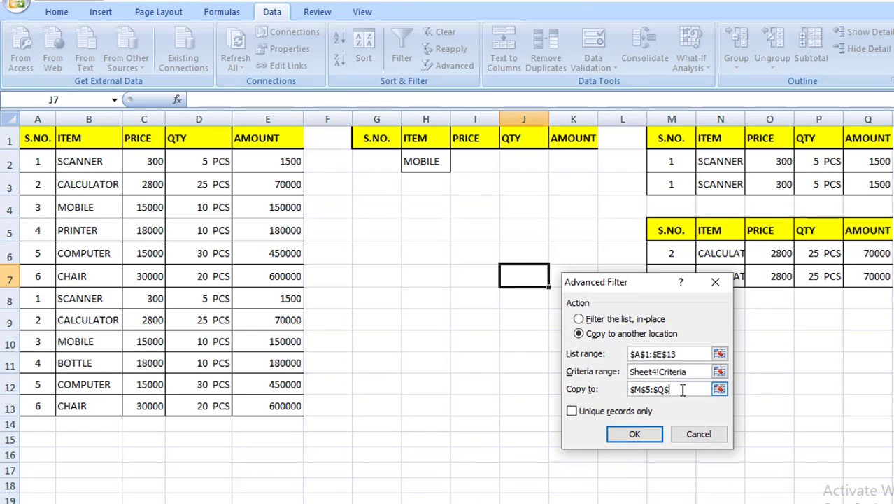
pyautogui.press('BackSpace')
pyautogui.press('BackSpace')
pyautogui.press('BackSpace')
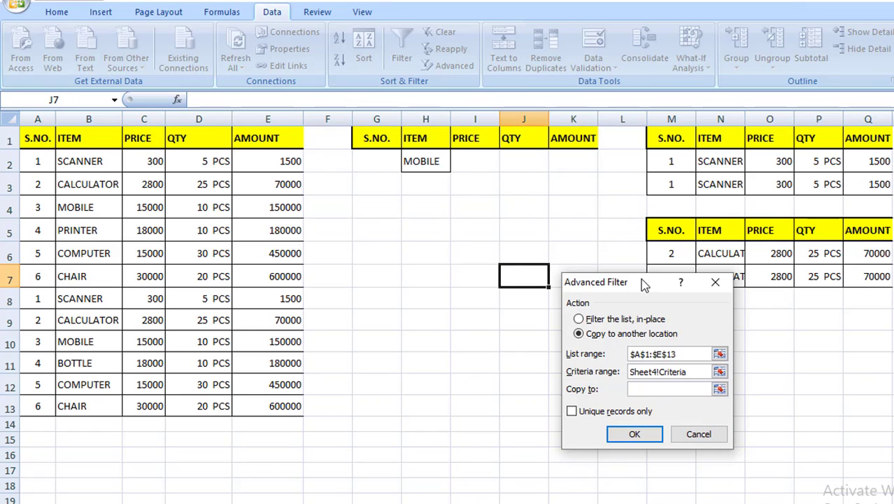
pyautogui.moveTo(648, 283); pyautogui.dragTo(546, 339)
pyautogui.click(669, 319)
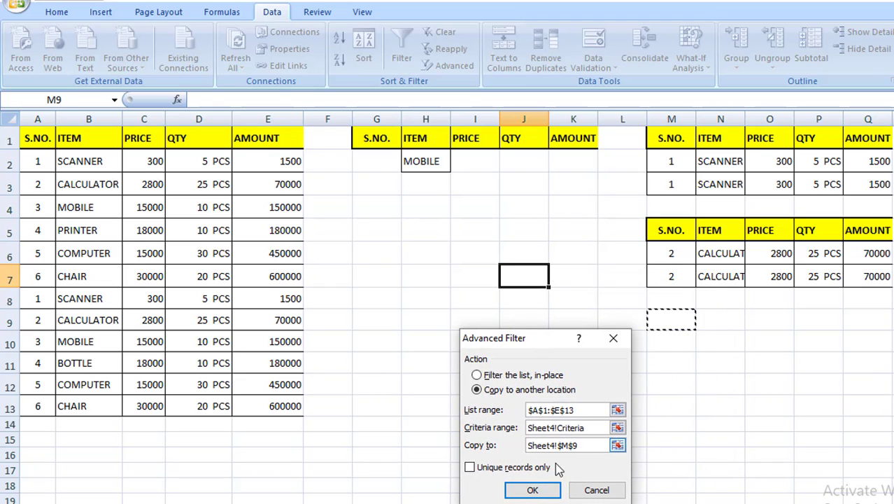
pyautogui.click(529, 490)
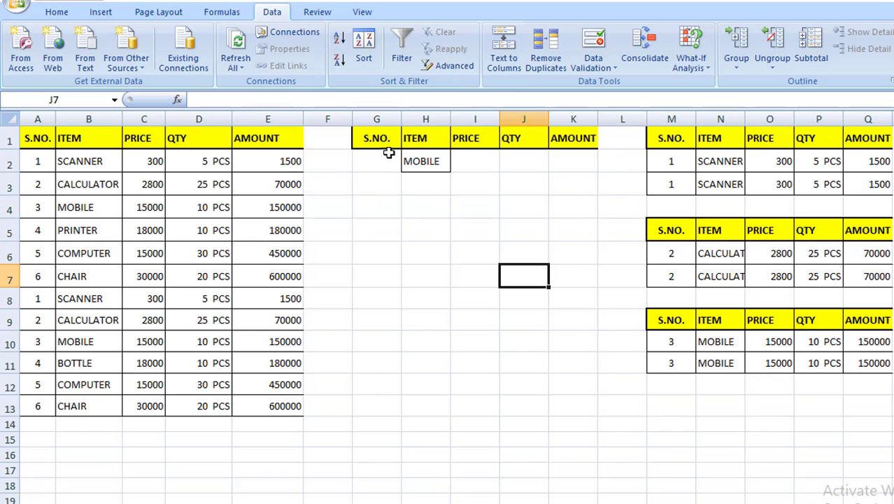
# Copy CHAIR from B7 into criteria cell H2 and reopen Advanced Filter
pyautogui.click(426, 163)
pyautogui.click(91, 279)
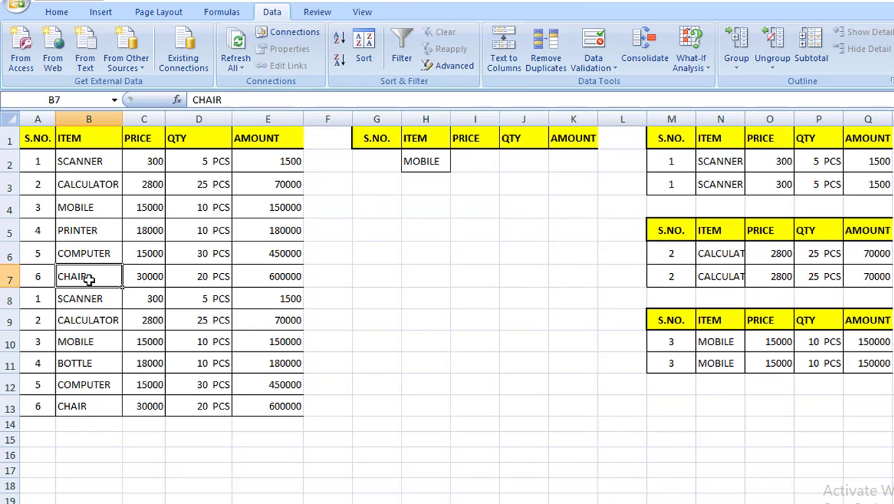
pyautogui.hotkey('ctrl', 'c')
pyautogui.click(411, 165)
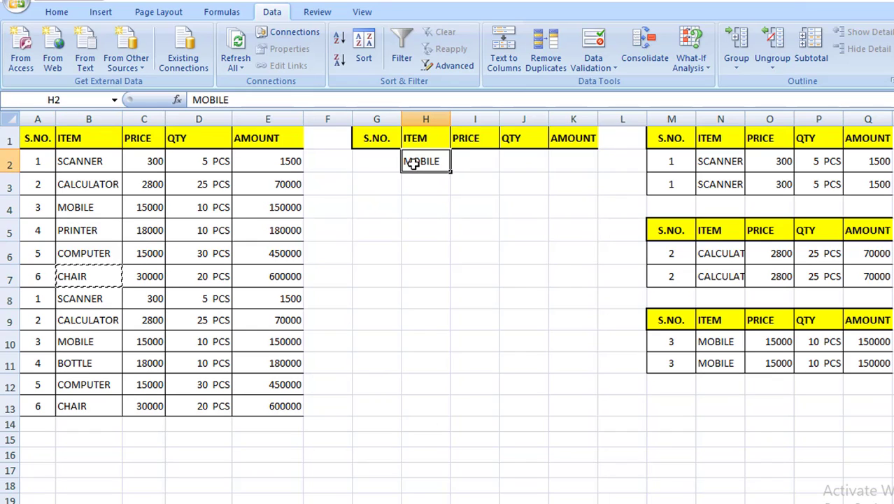
pyautogui.hotkey('ctrl', 'v')
pyautogui.click(503, 298)
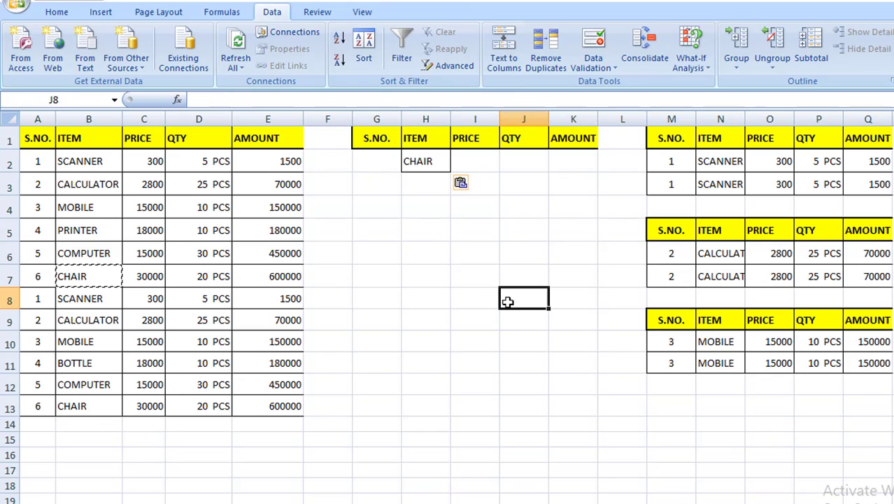
pyautogui.click(447, 65)
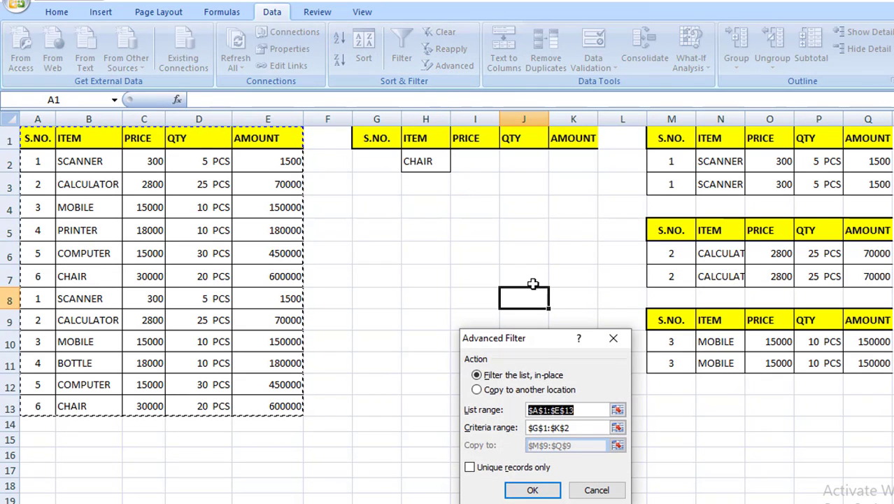
# Run Advanced Filter on A1:E13 with criteria G1:K2, copying CHAIR records to M13
pyautogui.click(476, 389)
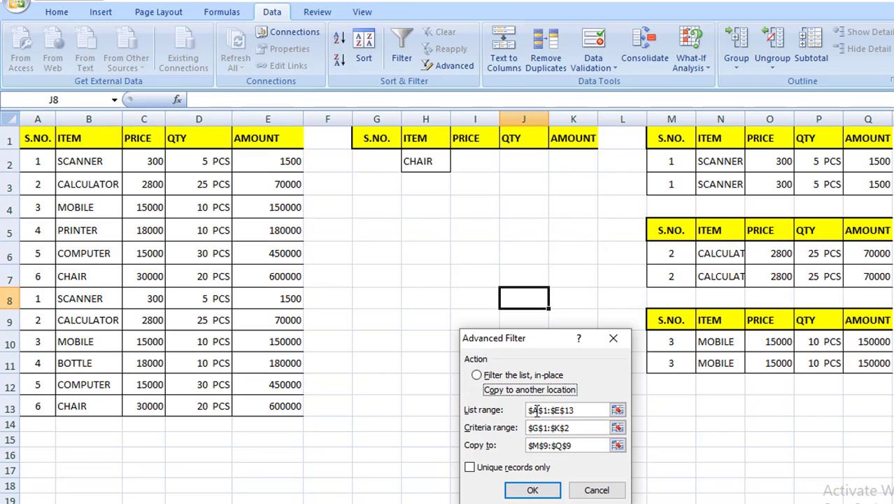
pyautogui.click(590, 412)
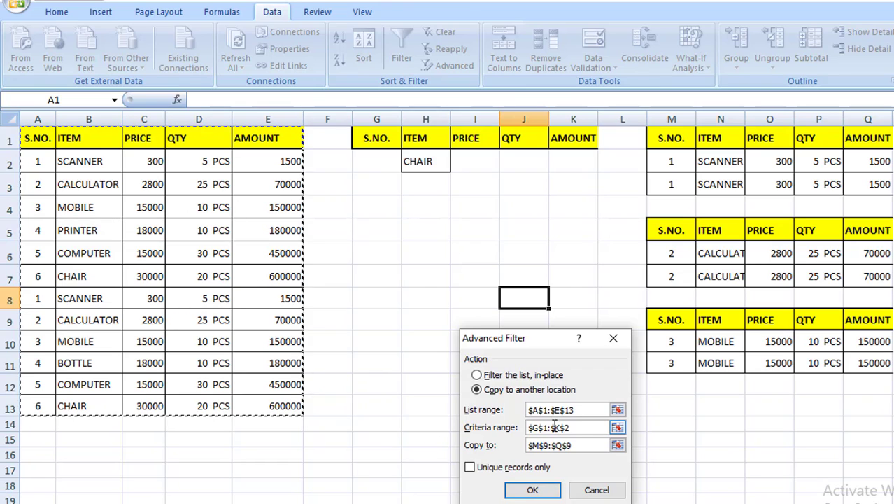
pyautogui.click(577, 430)
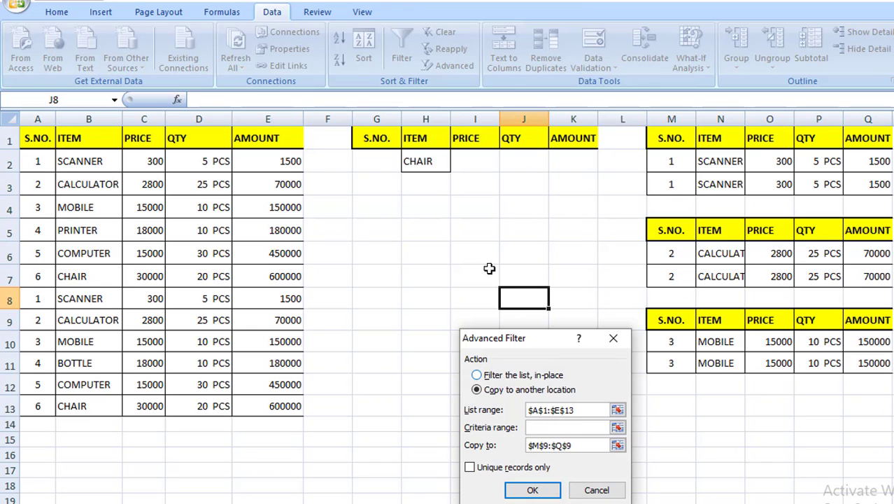
pyautogui.moveTo(383, 137); pyautogui.dragTo(570, 163)
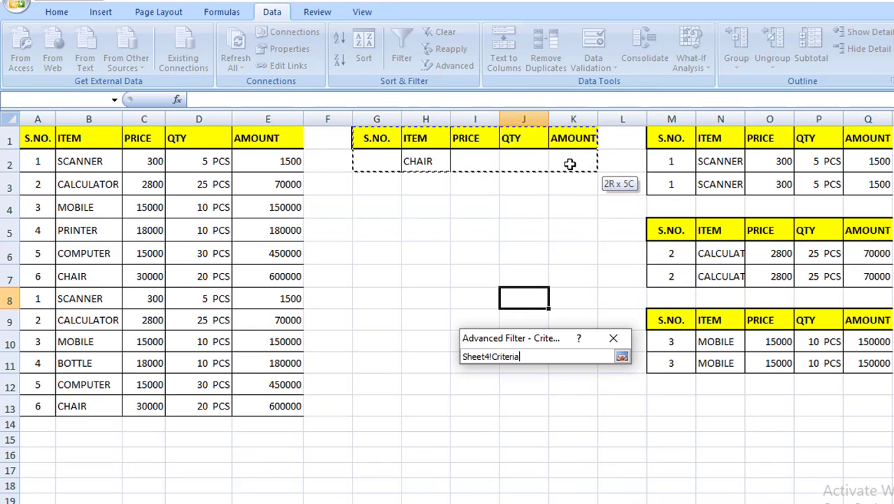
pyautogui.click(584, 448)
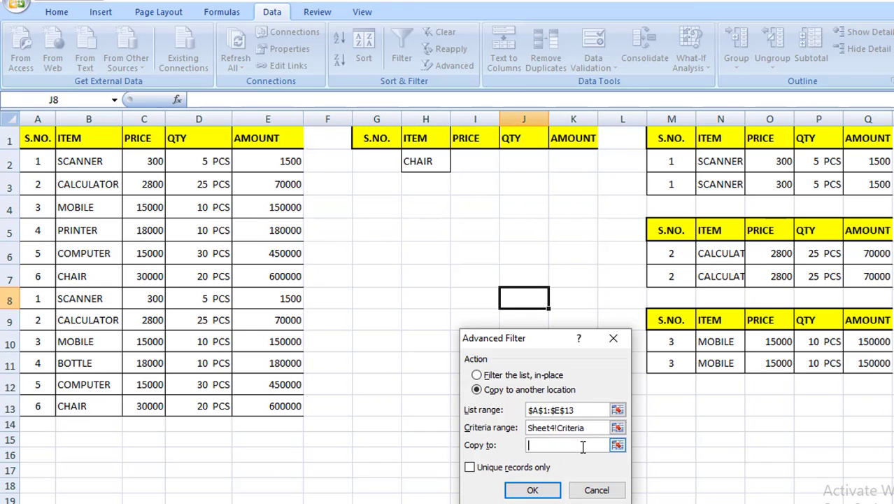
pyautogui.click(658, 405)
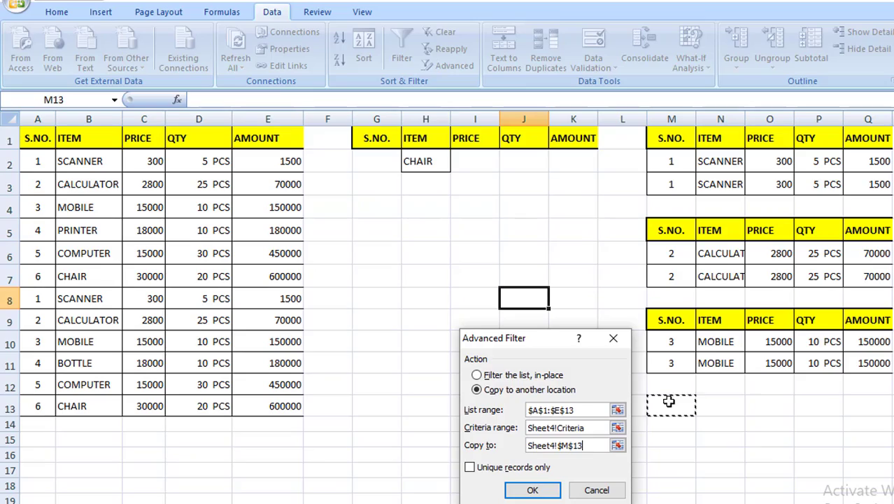
pyautogui.click(530, 489)
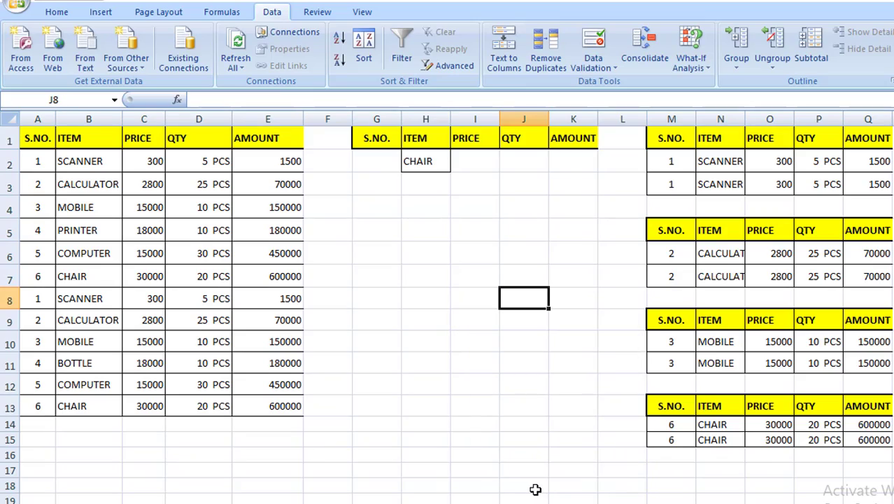